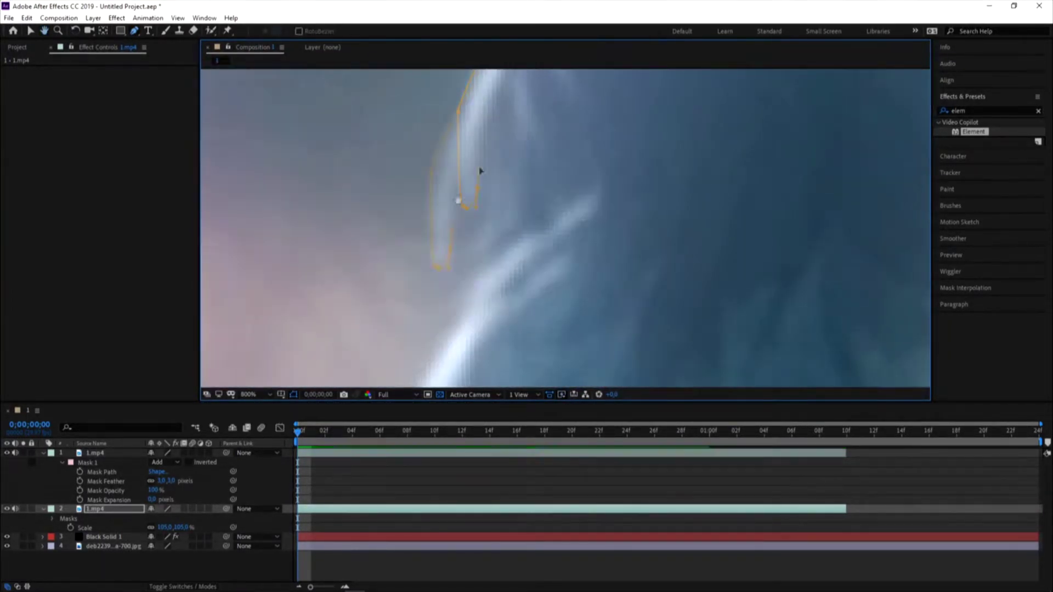
Step: Add another mask point along the edge of the white strand on the lower 1.mp4 layer
left_click(525, 231)
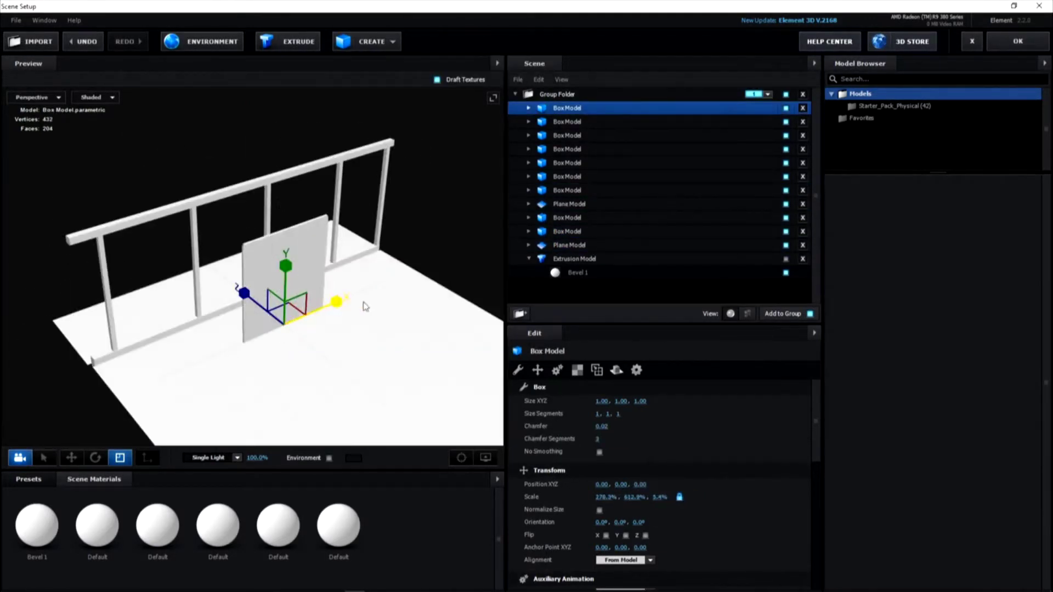
Step: Find a preset material in the material library and apply it to a model in the scene
left_click(50, 568)
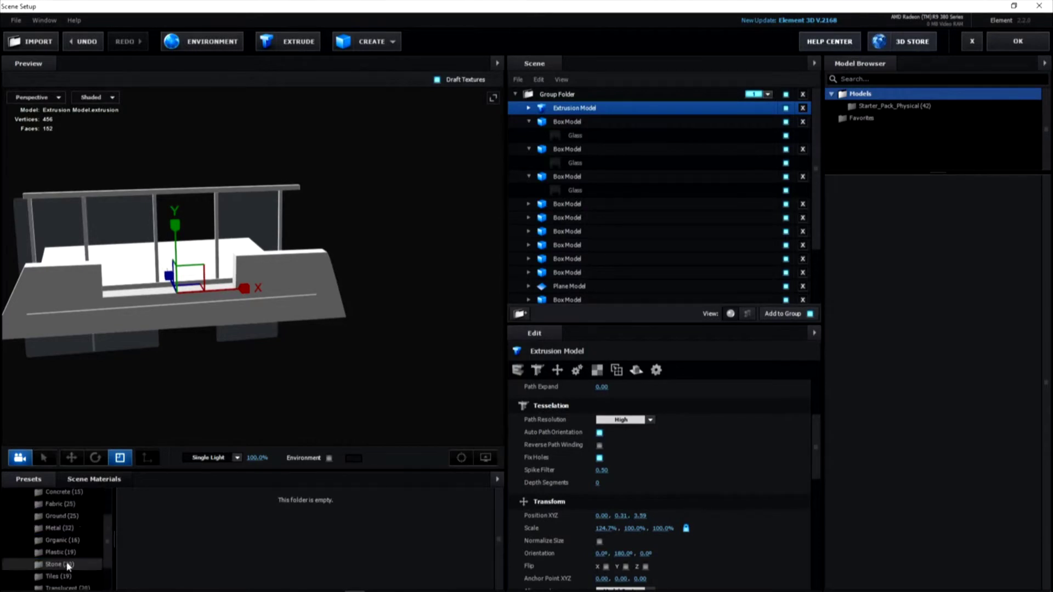
scroll(73, 557, "down", 2)
left_click(60, 538)
left_click_drag(396, 524, 383, 285)
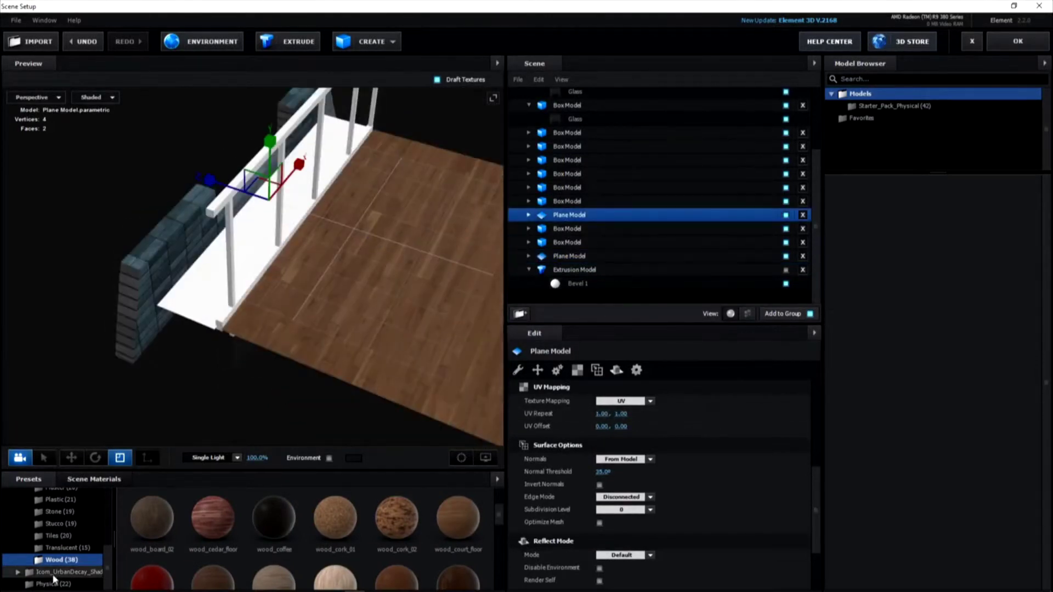
Step: Open another material folder for the white balcony floor plane
left_click(54, 571)
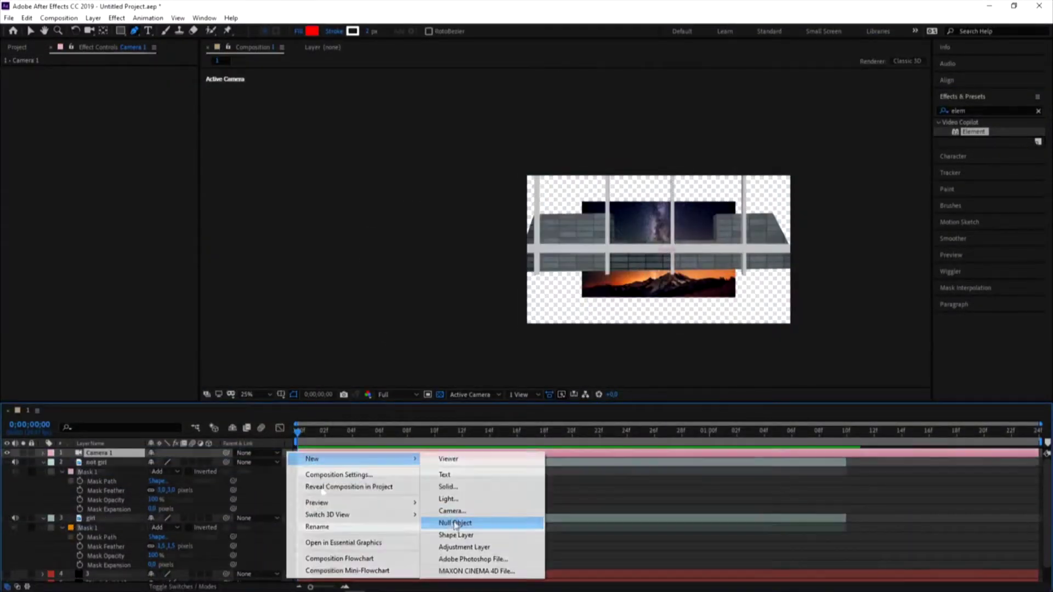
Step: Add a null object to the composition
left_click(447, 523)
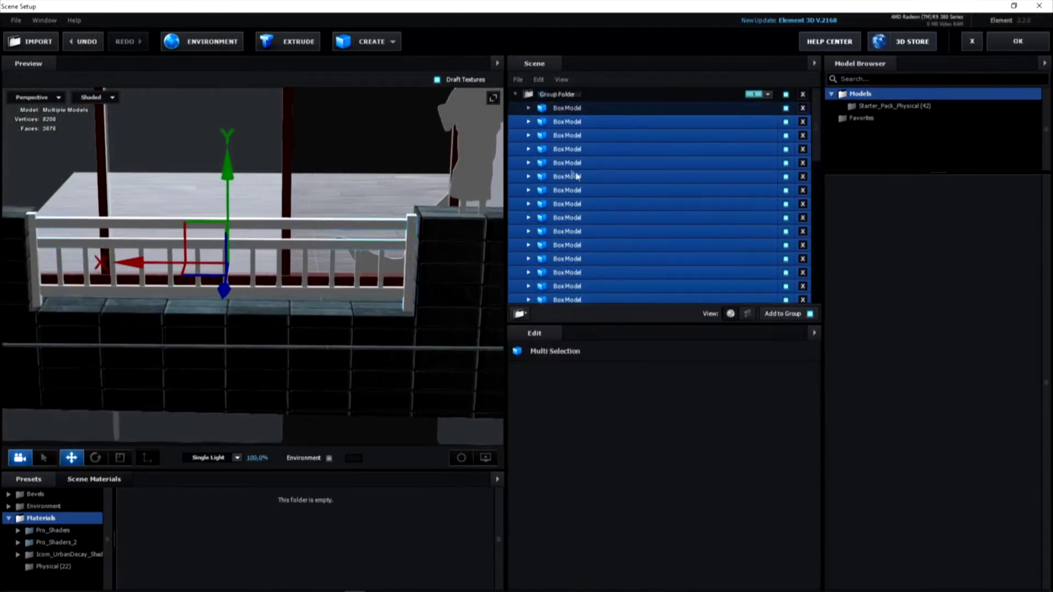
Step: Apply the metal_scratched_punched material to all the selected box models of the balcony railing
left_click(572, 254, "ctrl")
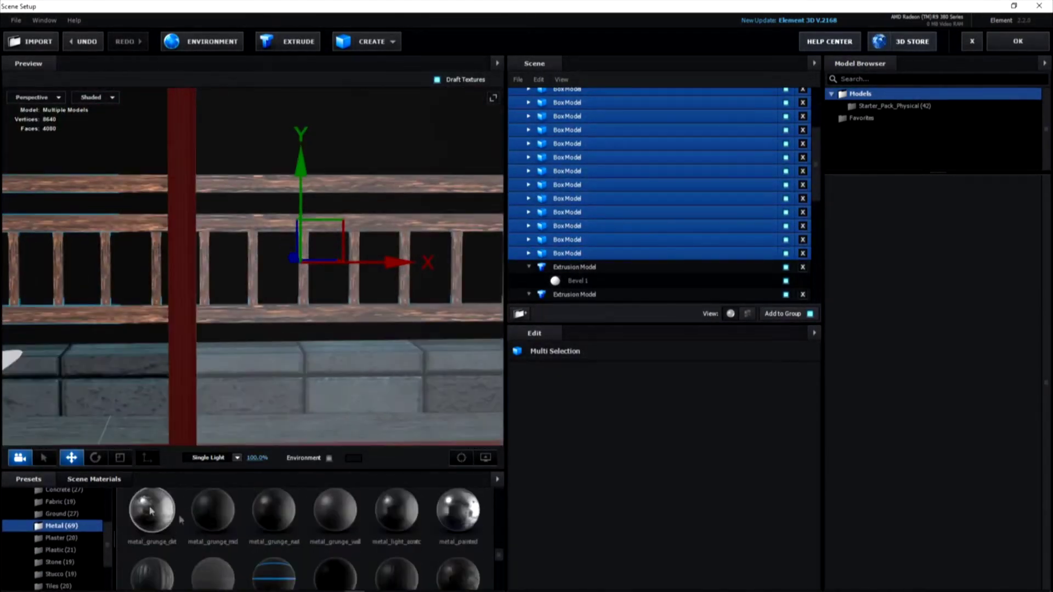
scroll(358, 543, "down", 3)
left_click_drag(336, 525, 183, 377)
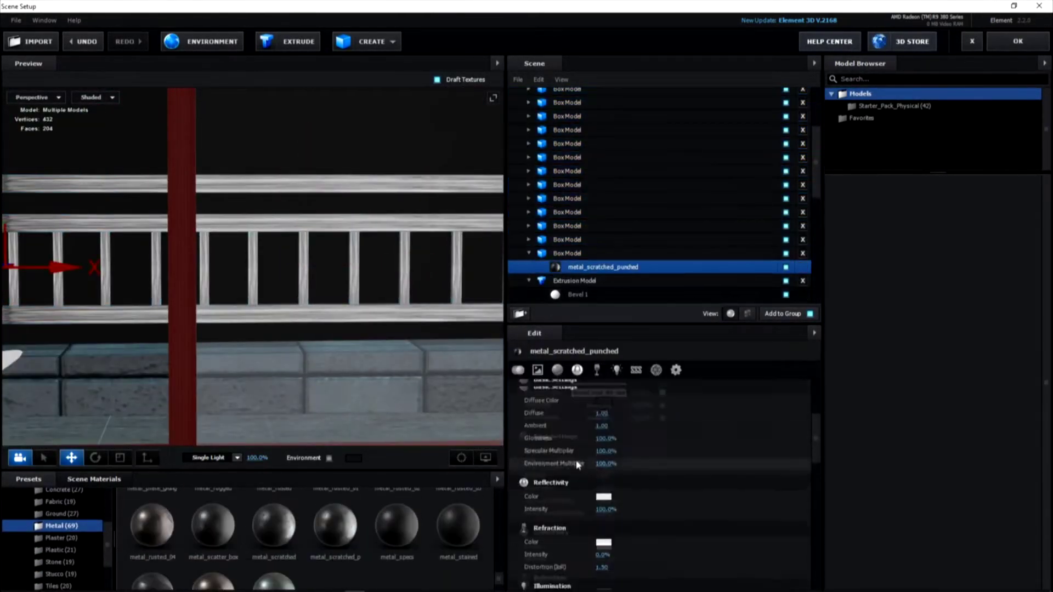
Step: Set the reflectivity color of the railing's scratched metal material to a dark blue-grey, about 3A4F5C
scroll(603, 494, "down", 1)
left_click(604, 523)
left_click(614, 554)
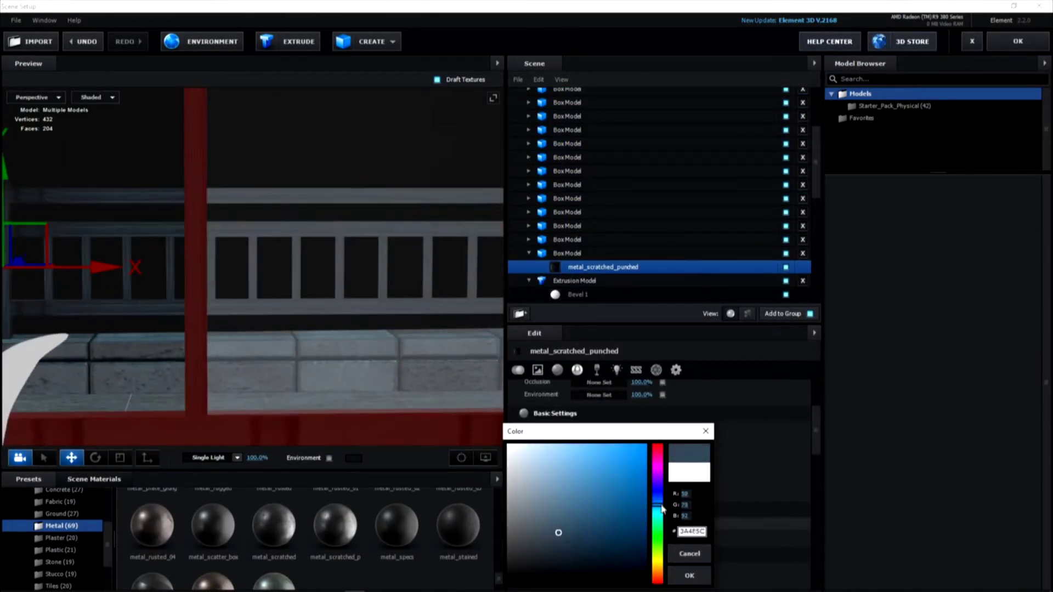
left_click(690, 576)
Step: Go through the glass pane and window-frame box models in the scene list and check them in the preview
scroll(603, 220, "down", 3)
left_click(575, 262)
left_click(427, 295)
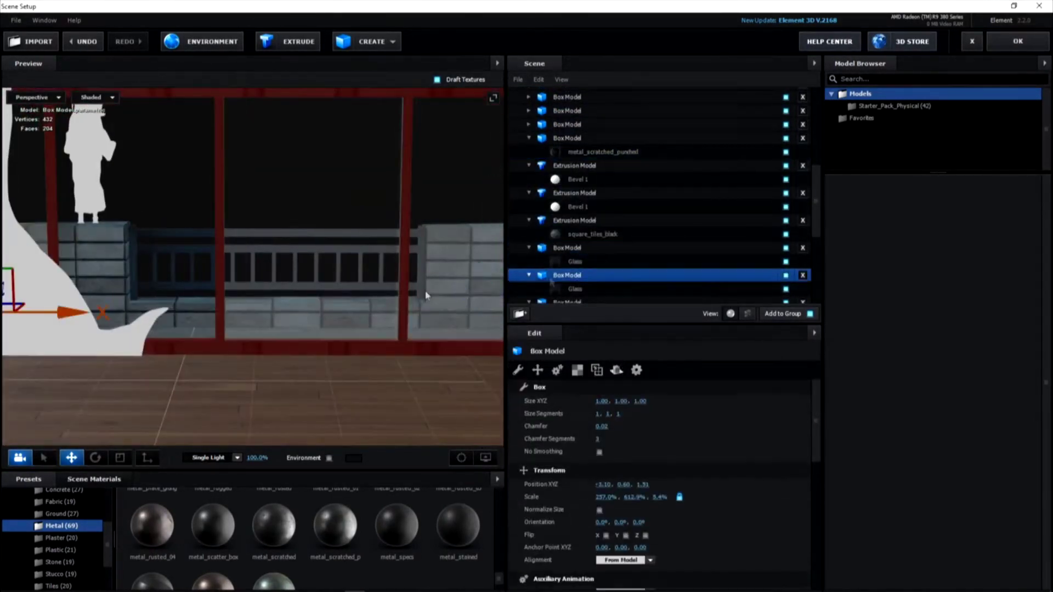
scroll(603, 220, "down", 3)
left_click(589, 256)
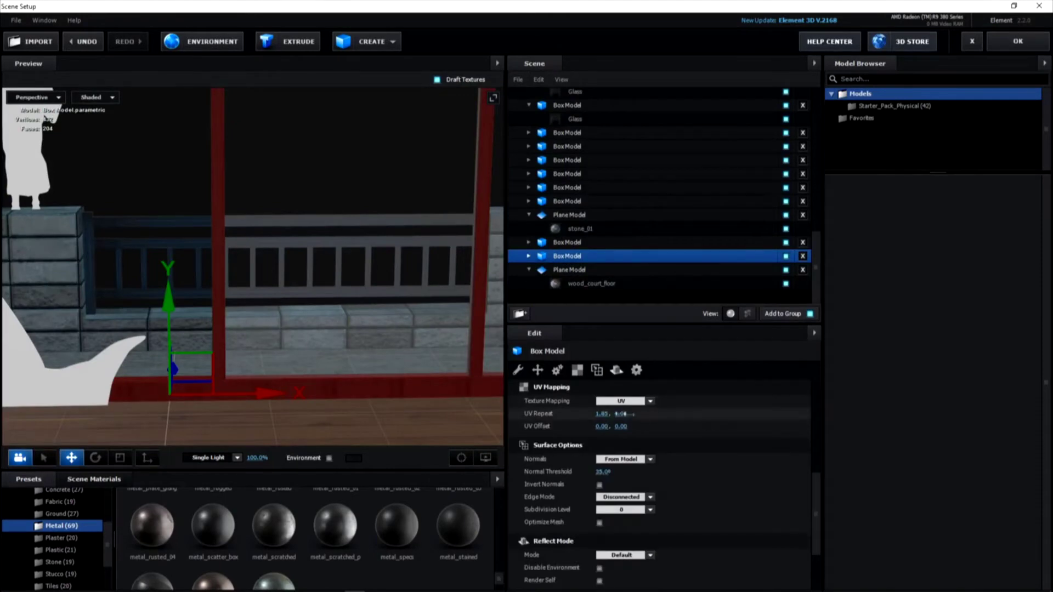
left_click(567, 242)
scroll(603, 192, "up", 3)
left_click(575, 196)
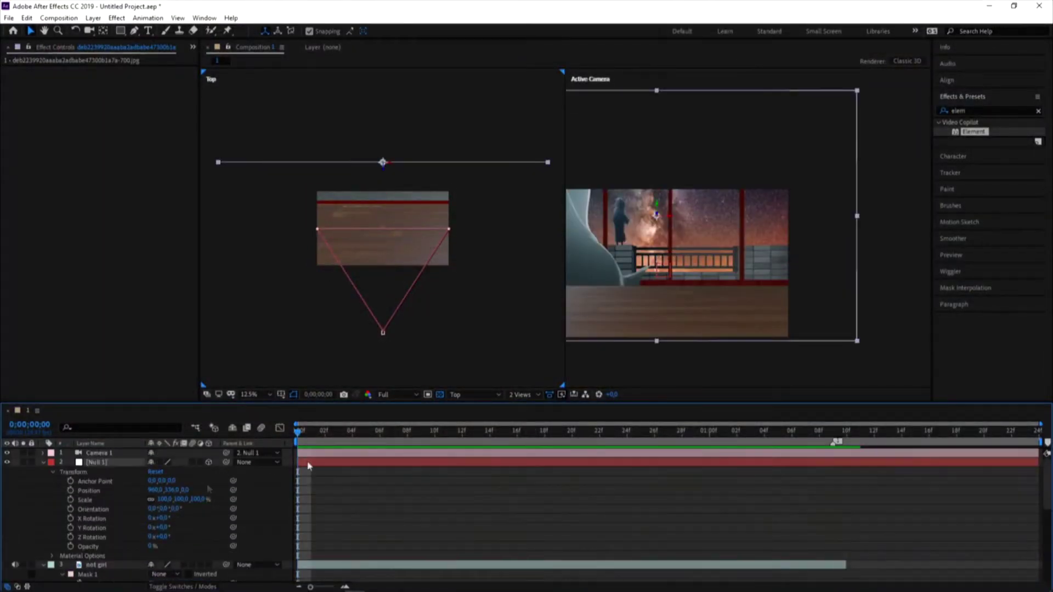
Step: Undo the last change in the composition
key("ctrl+z")
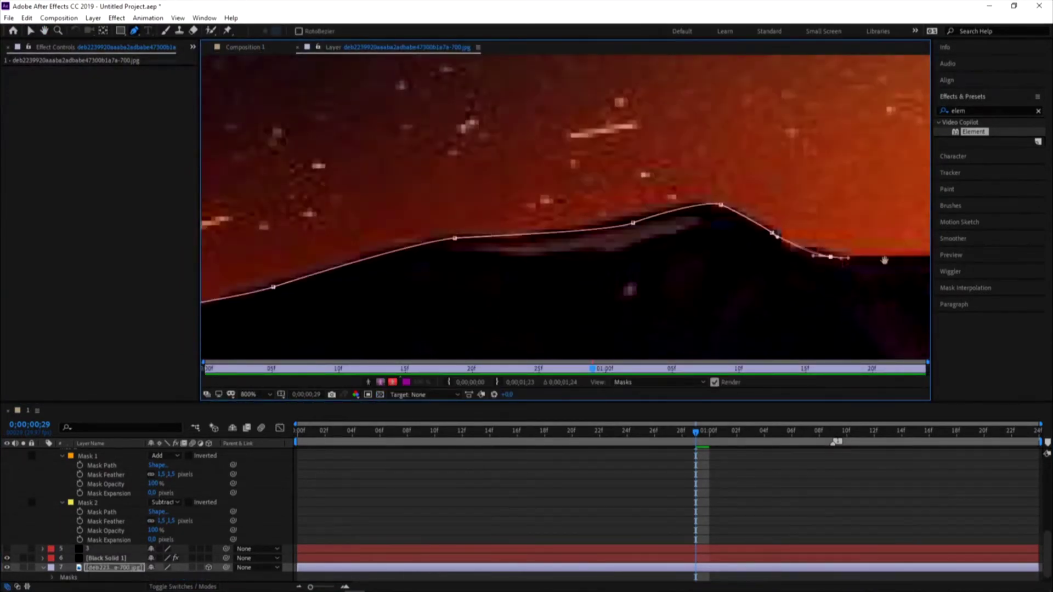
Step: Refine the mask on the background image along the dark mountain ridge with additional points
left_click(594, 231)
left_click(703, 222)
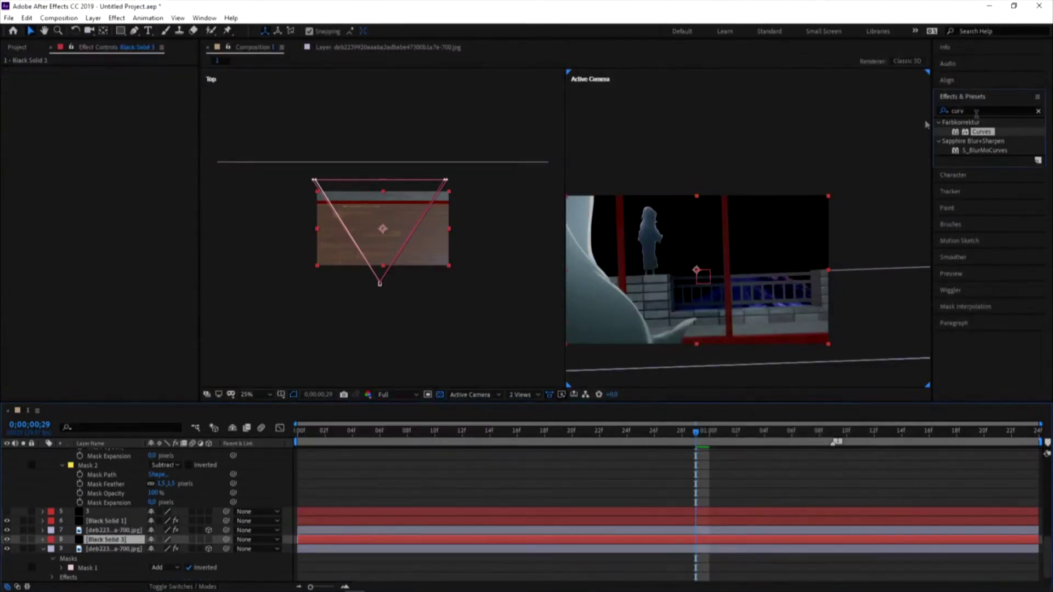
Step: Open the Optical Flares options for Black Solid 3
left_click(55, 92)
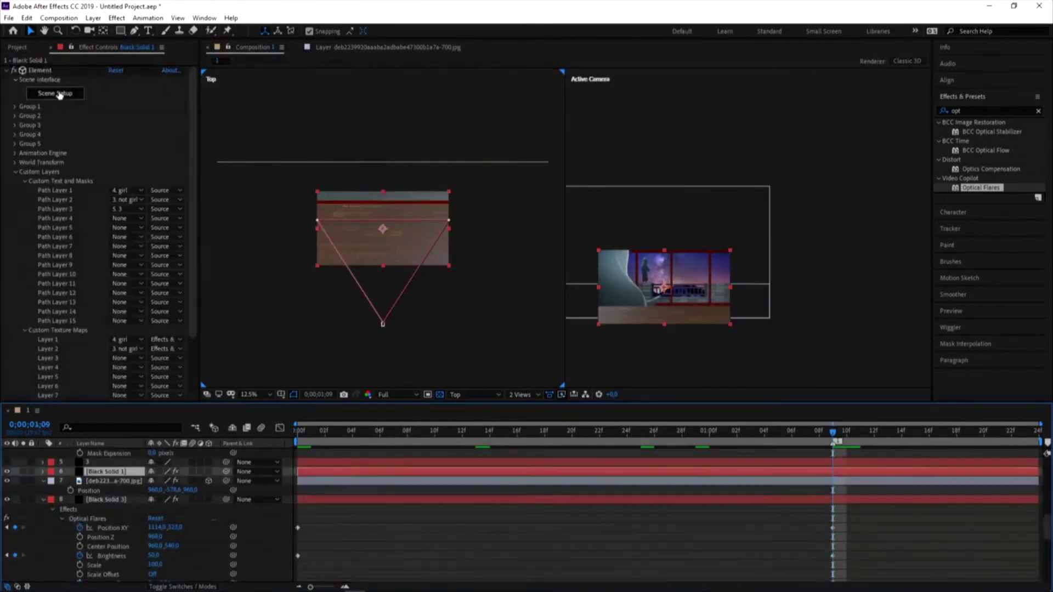
Step: Open Element's Scene Setup from Black Solid 1 and select the second group folder
left_click(66, 94)
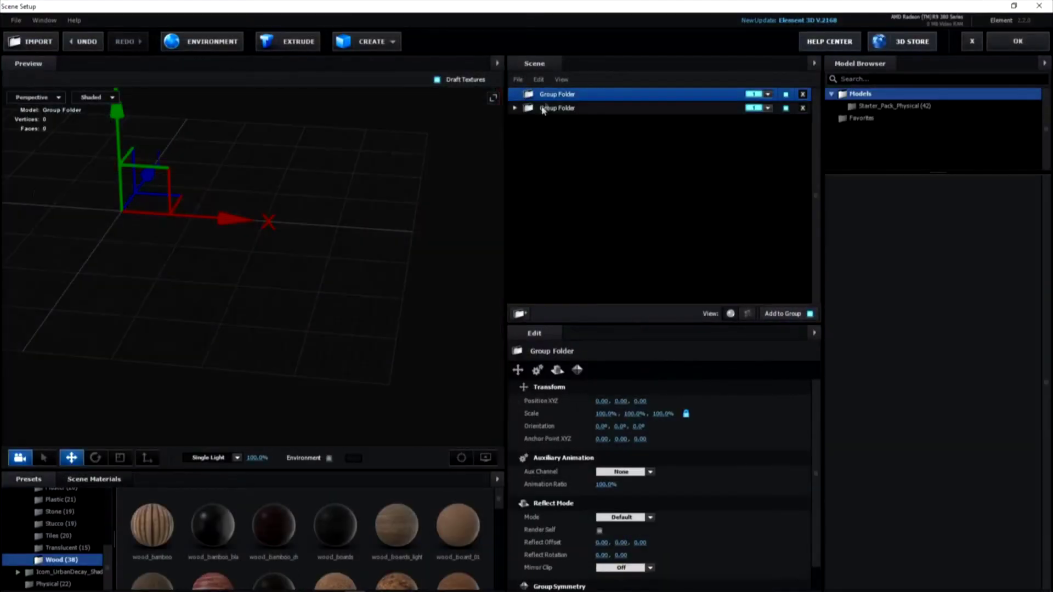
left_click(544, 108)
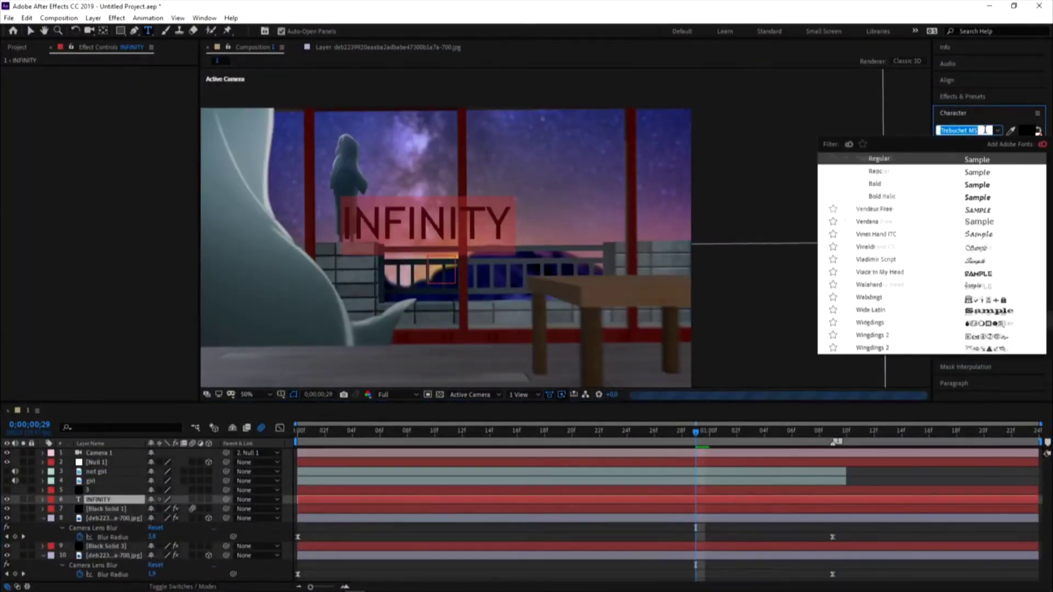
Step: Try out fonts starting from Terminal and change the INFINITY text's font to Segoe UI Historic
type("Terminal")
key("Return")
key("Up")
key("Up")
key("Up")
key("Up")
key("Up")
key("Up")
key("Up")
key("Up")
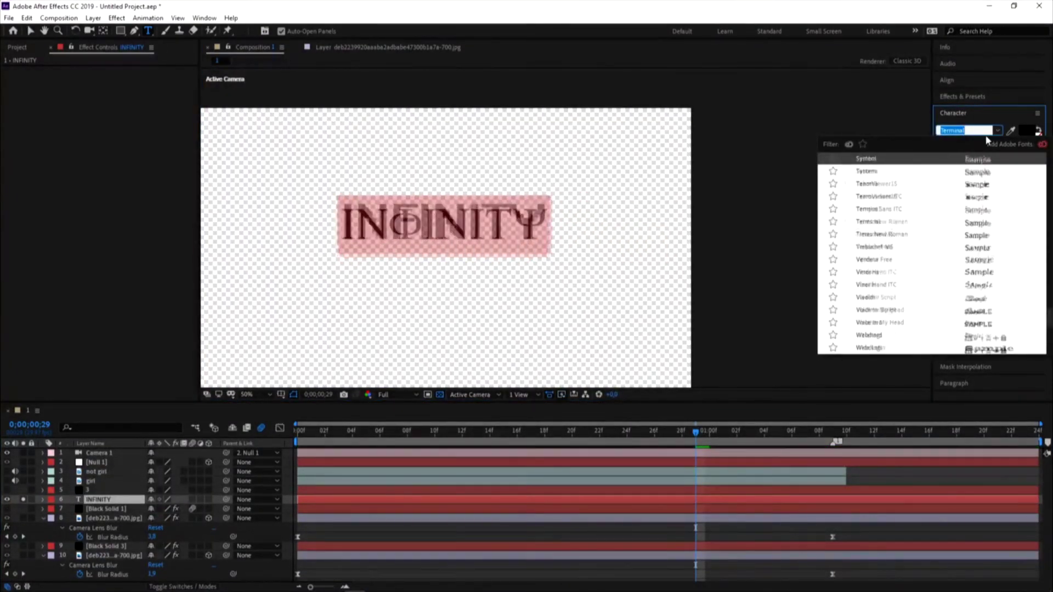
key("Return")
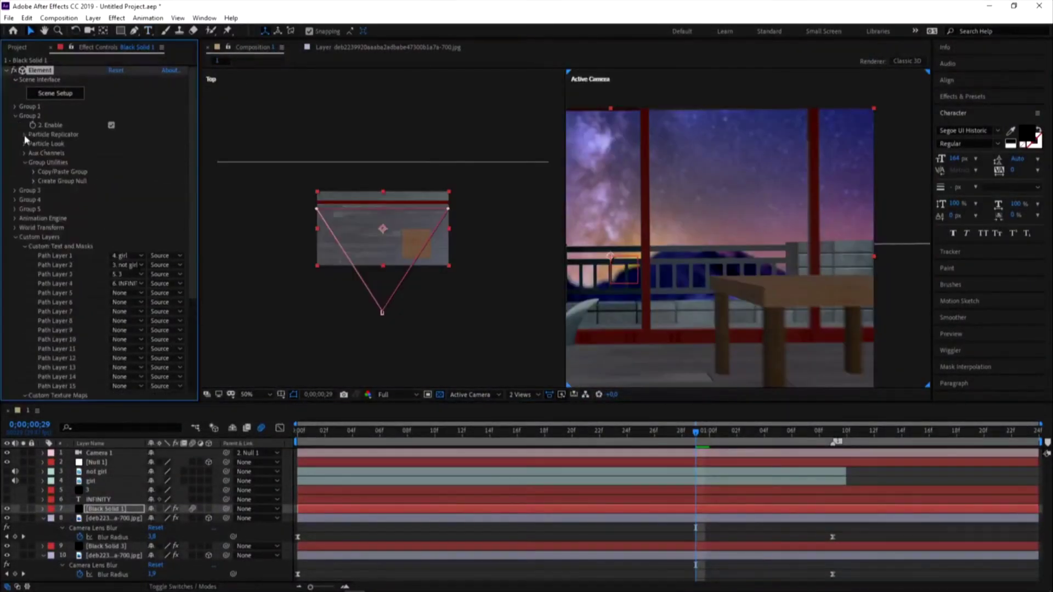
Step: Adjust Position Z in Group 2's Particle Replicator to place the INFINITY text in depth
left_click(24, 135)
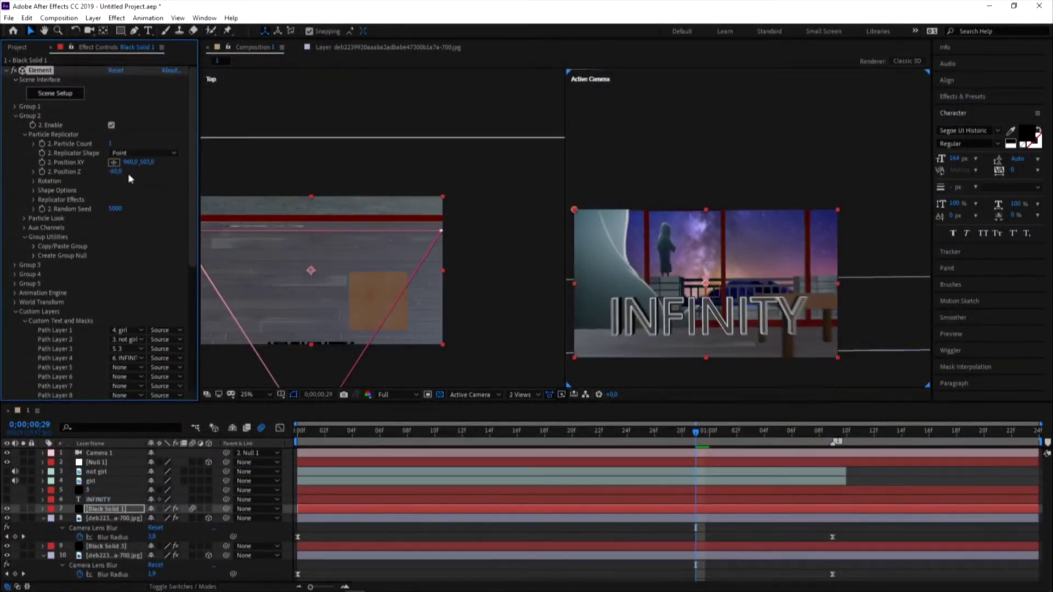
left_click_drag(114, 172, 118, 174)
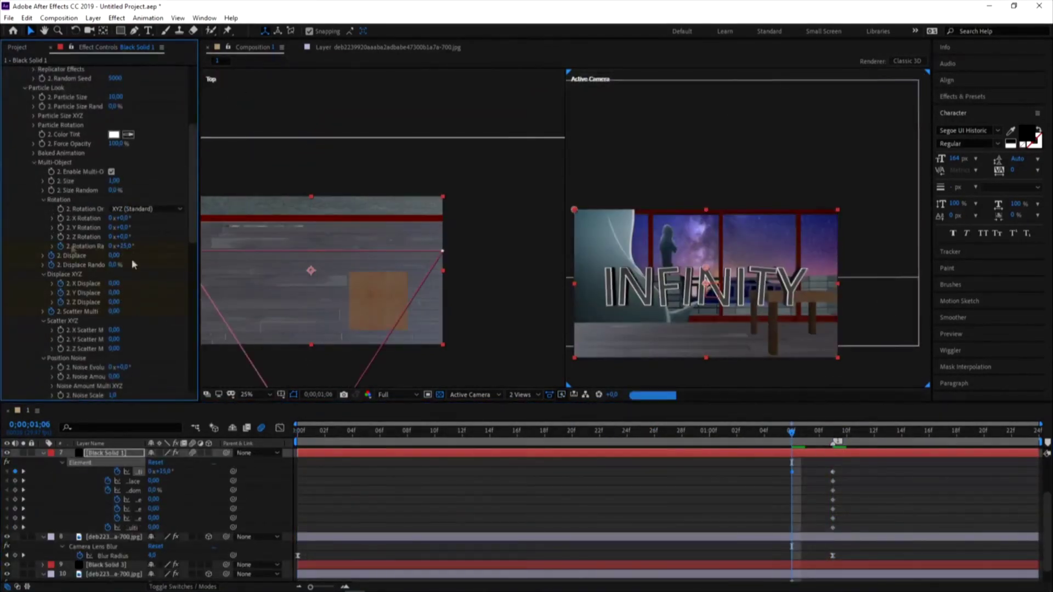
Step: Set Group 2's multi-object Rotation Random keyframe to 13° and move the starting rotation and displacement keyframes to frame 20
left_click_drag(777, 470, 797, 494)
left_click_drag(121, 246, 126, 247)
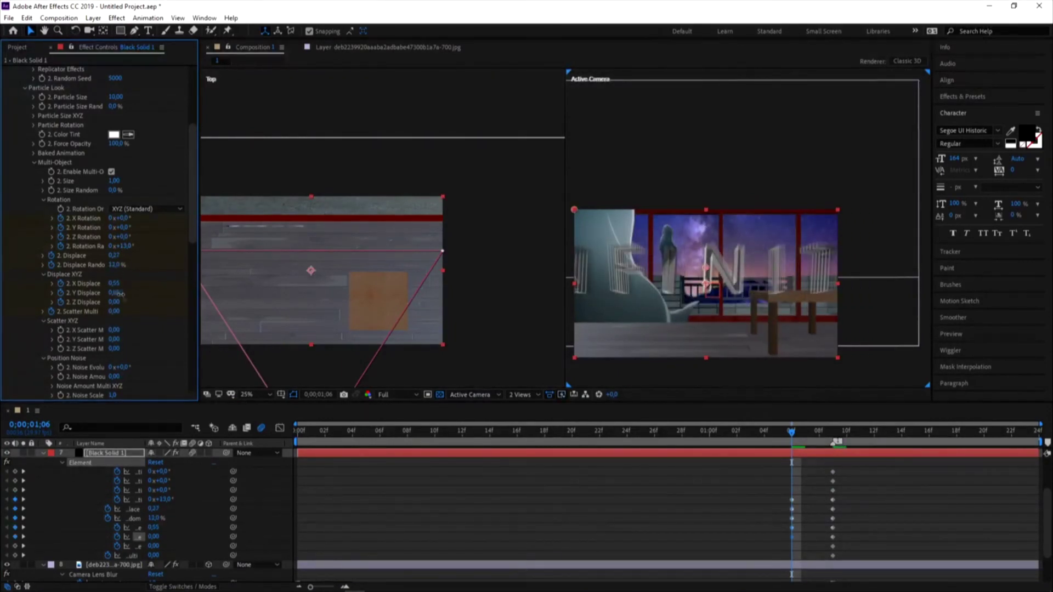
left_click_drag(778, 527, 572, 527)
key("Home")
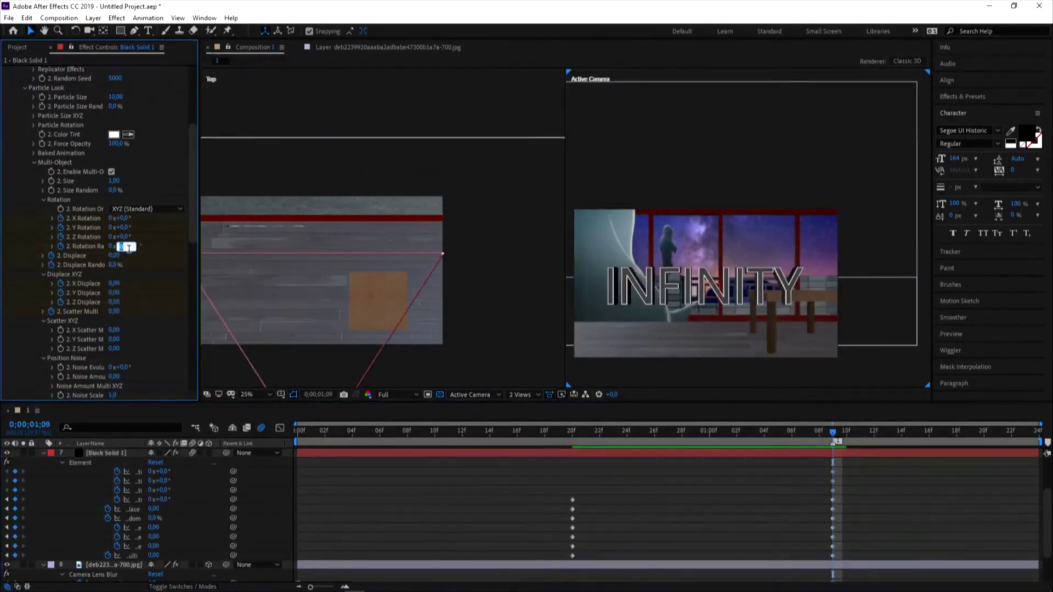